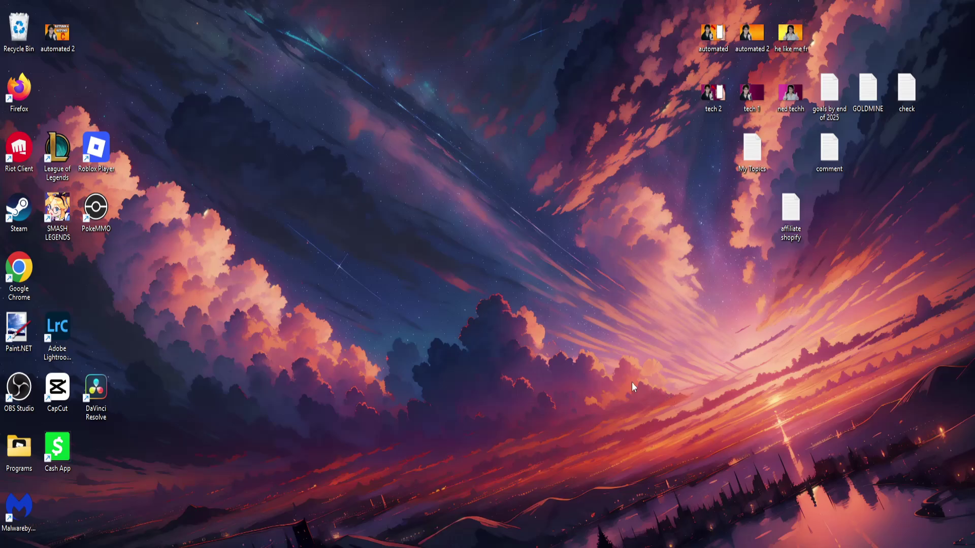
- Open the Start menu search panel to look up Roblox
key("super")
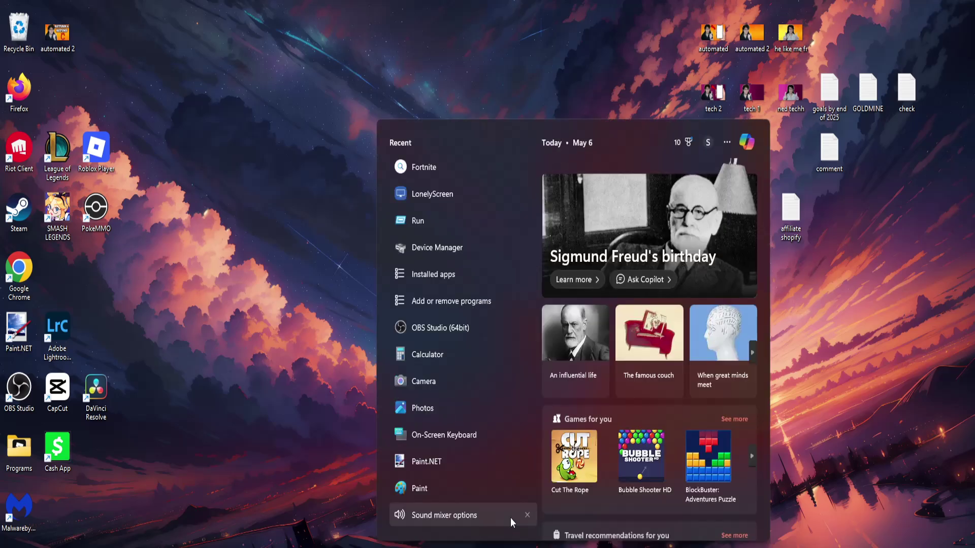
type("roblox")
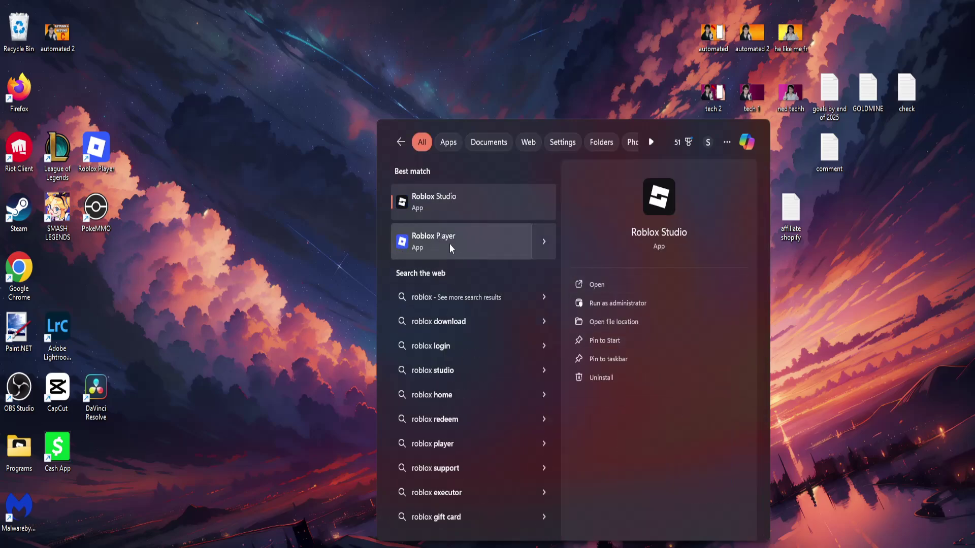
- Follow the Roblox Player shortcut's file location through to the Roblox version folder holding RobloxPlayerBeta
right_click(463, 241)
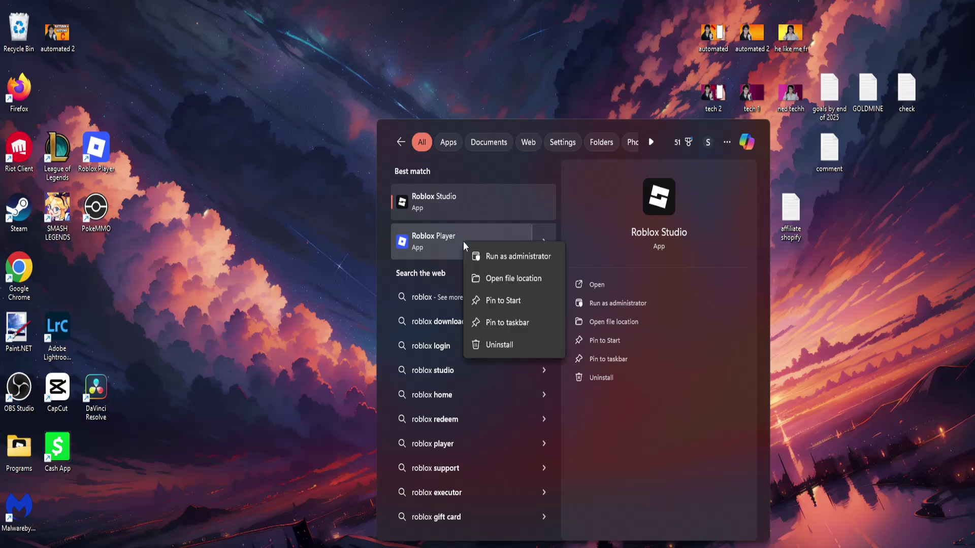
left_click(488, 274)
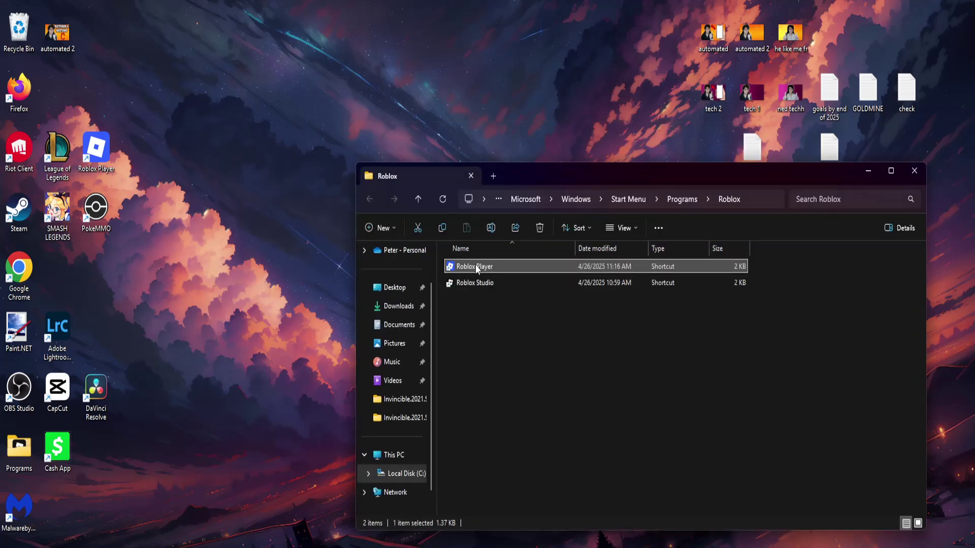
right_click(476, 265)
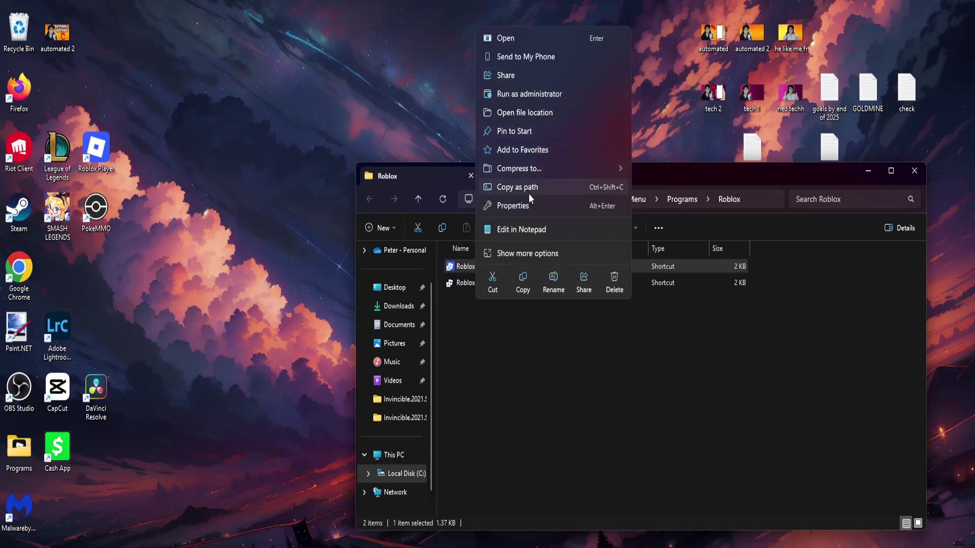
left_click(524, 253)
right_click(523, 262)
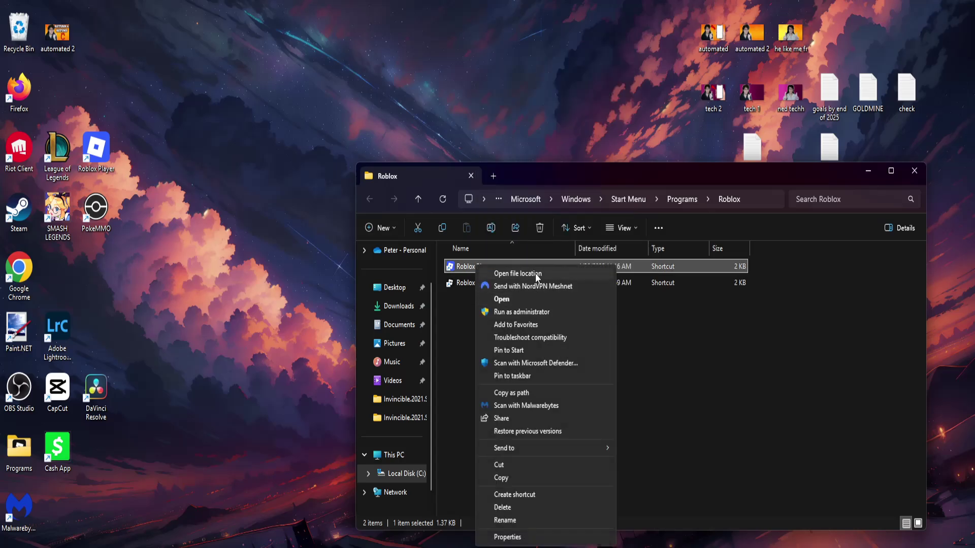
left_click(536, 276)
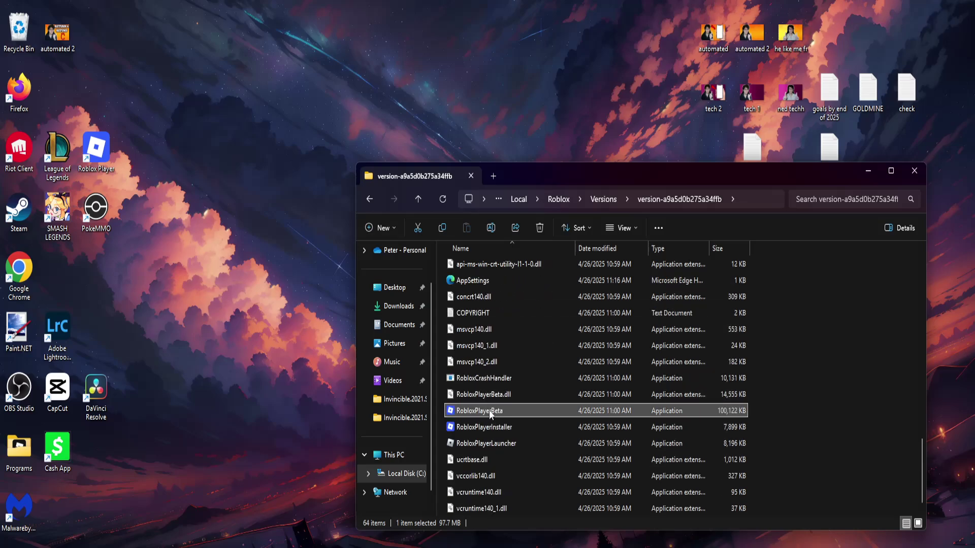
- Open RobloxPlayerBeta's Properties and move the dialog higher on screen
right_click(478, 411)
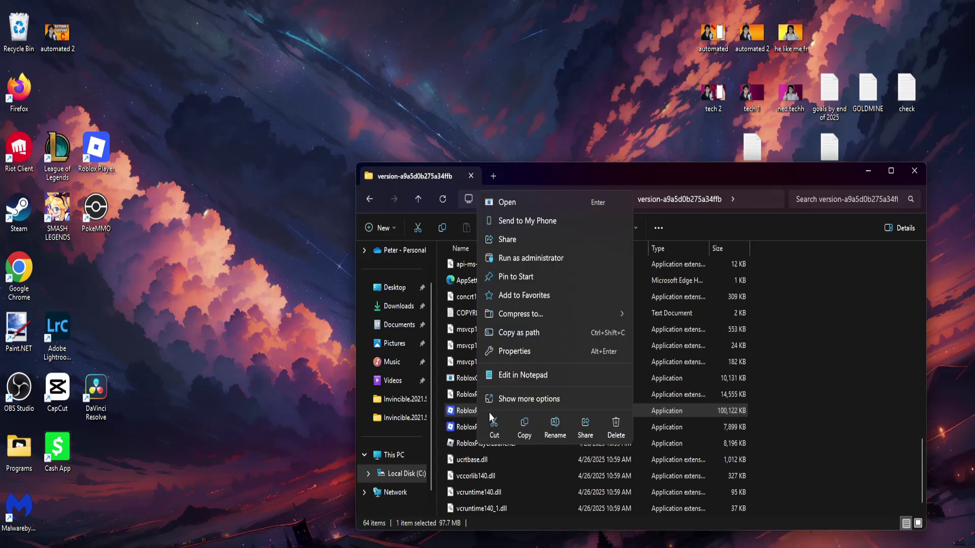
left_click(514, 352)
mouse_move(570, 222)
left_mouse_down()
mouse_move(481, 68)
mouse_move(514, 95)
left_mouse_up()
- Set Windows 8 compatibility, fullscreen optimizations off, run as administrator; apply and close
left_click(482, 98)
left_click(425, 204)
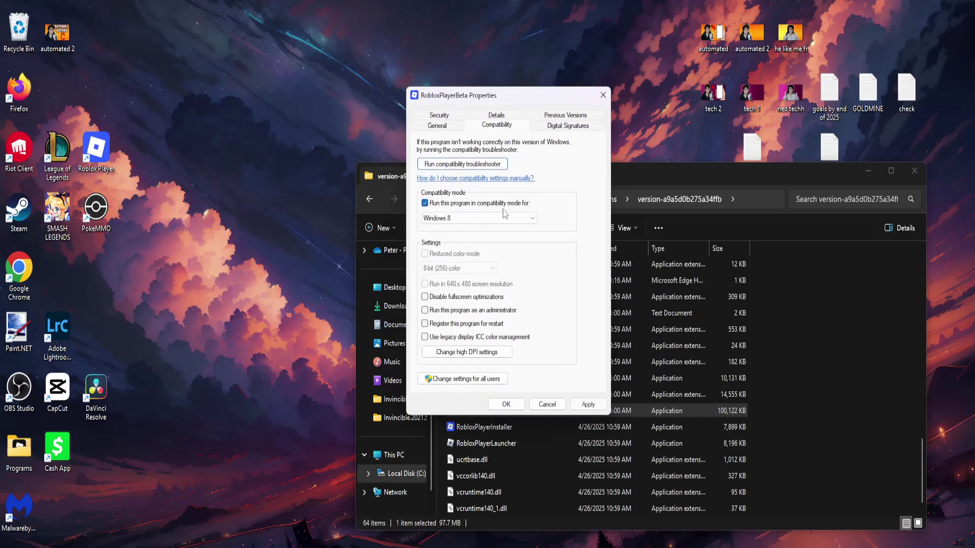
left_click(478, 219)
left_click(588, 405)
left_click(506, 405)
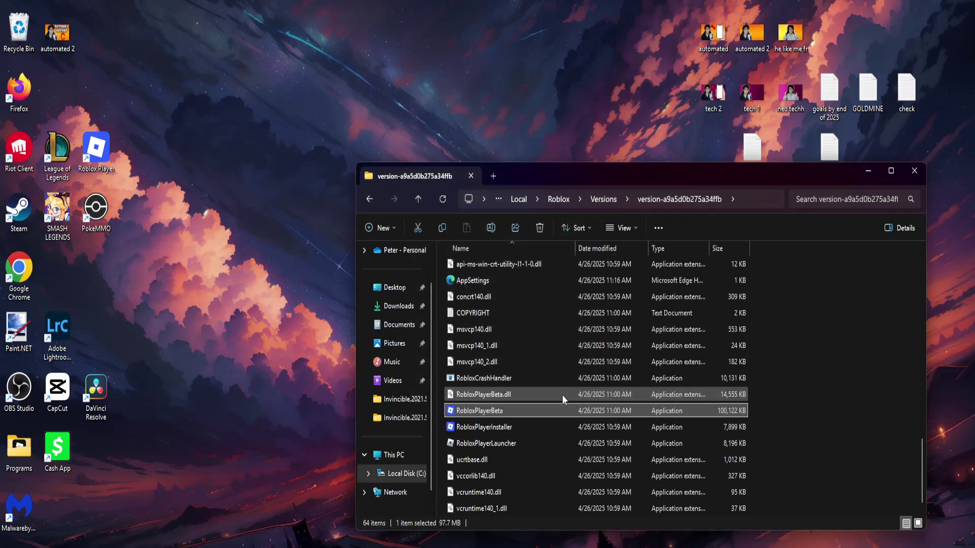
- Launch the Roblox player application with a double-click
double_click(555, 416)
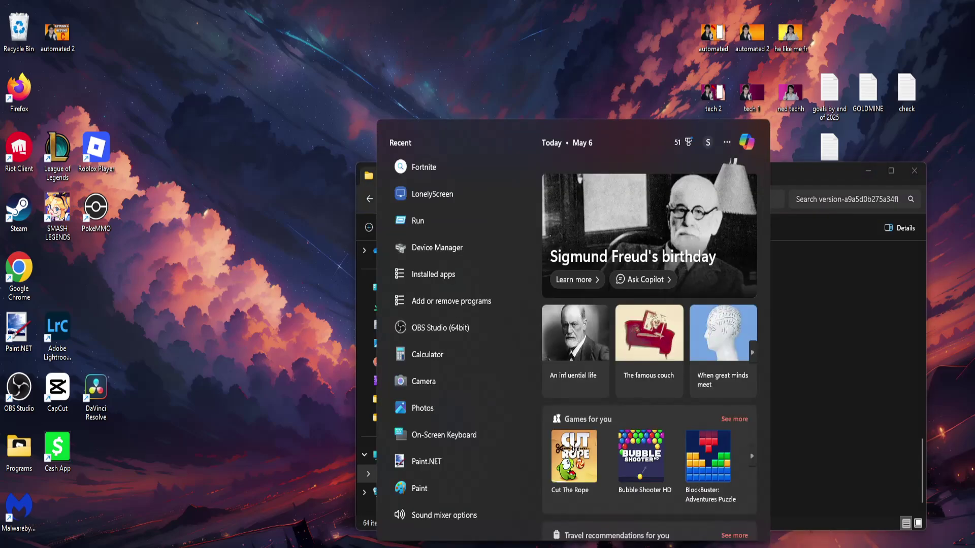
type("micr")
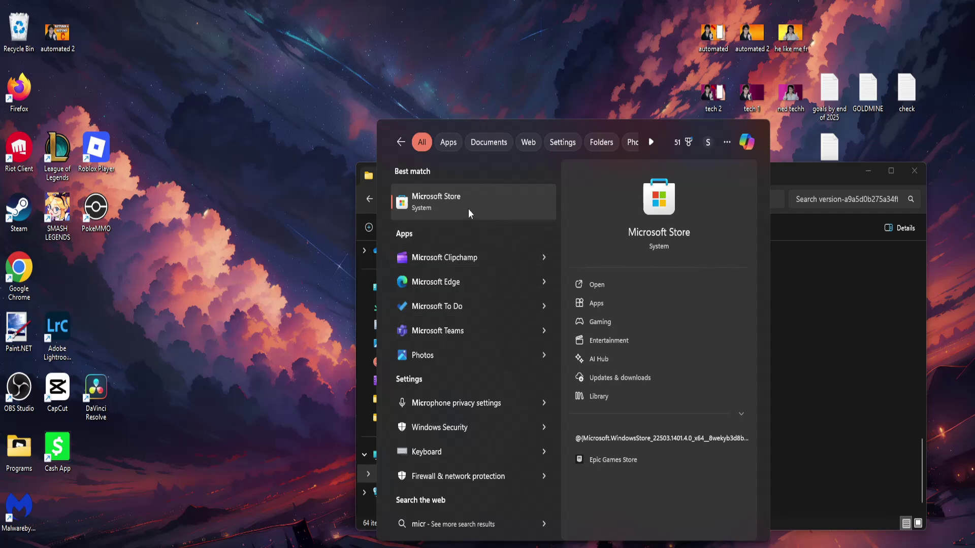
- Open Microsoft Store and run a search for 'roblox'
left_click(468, 209)
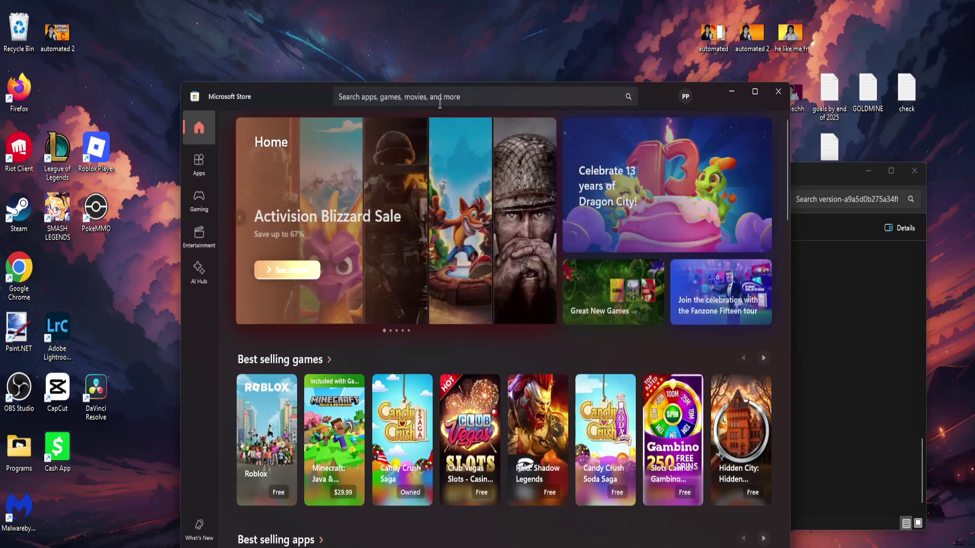
left_click(440, 98)
type("roblox")
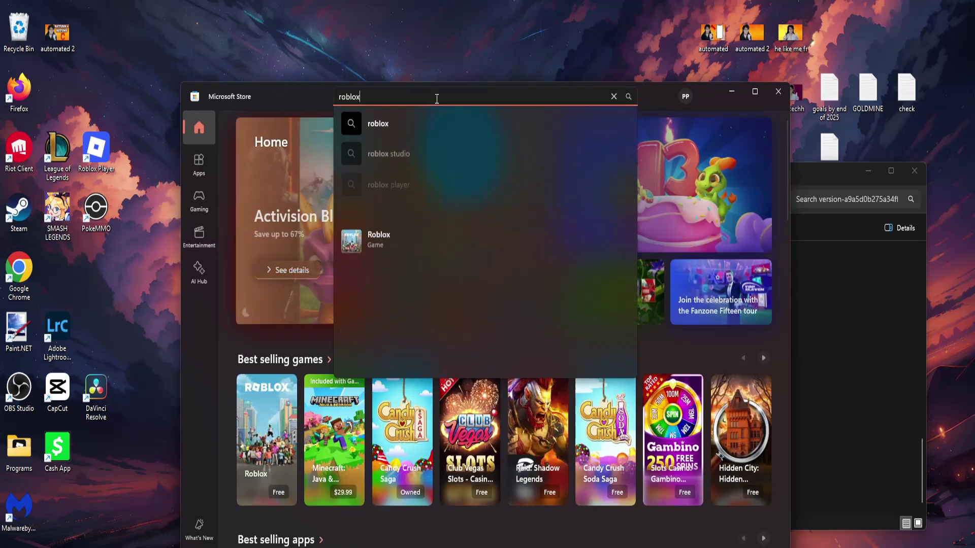
key("Return")
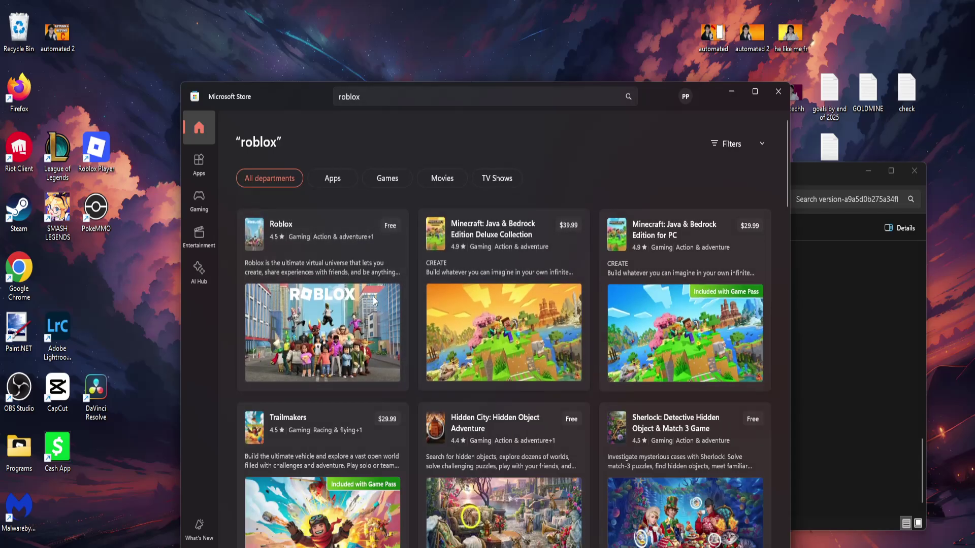
- View the Roblox product page, then close Microsoft Store and the File Explorer window
left_click(342, 270)
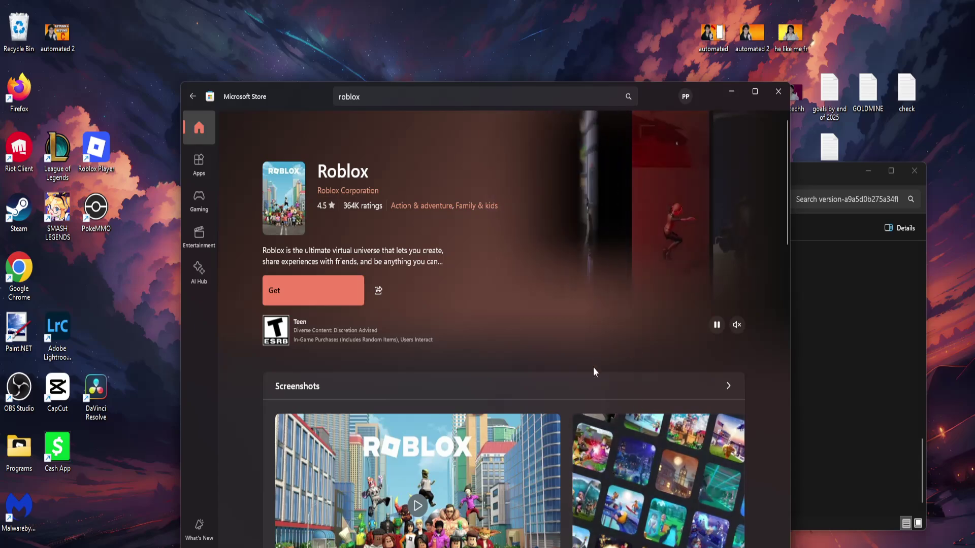
left_click(778, 91)
left_click(913, 172)
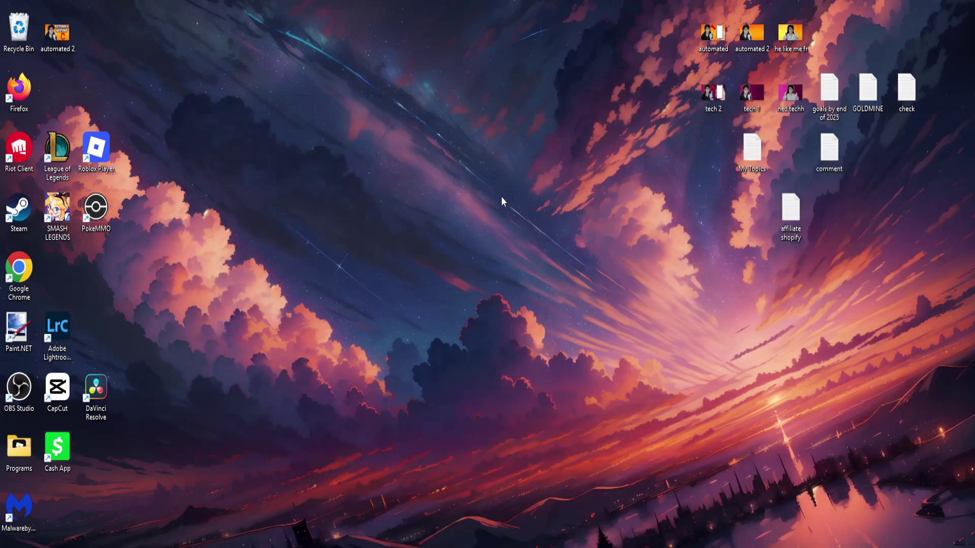